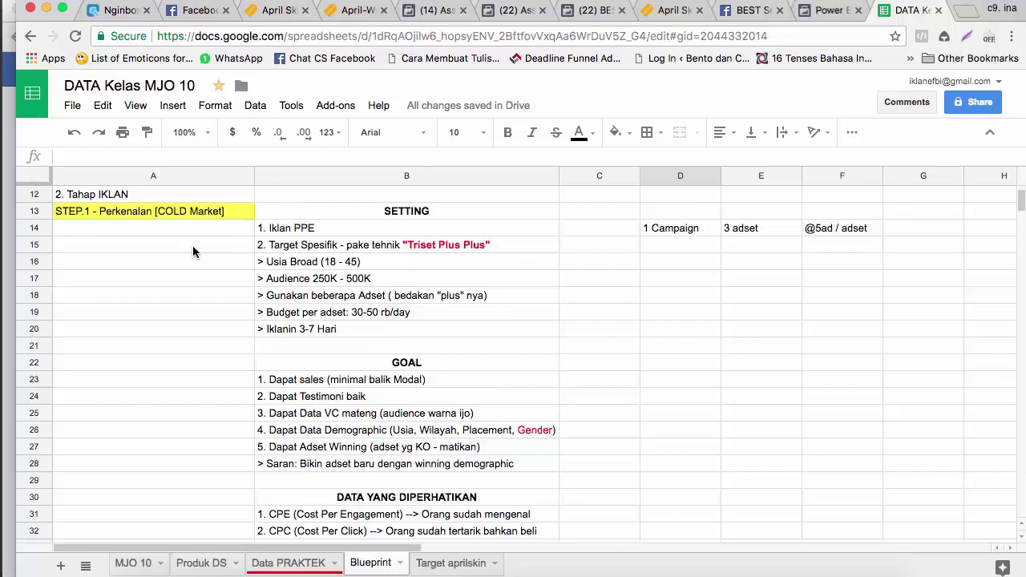
Step: Bring up the lapakmoon.com April Skin landing page and move its browser tab beside the other April Skin tabs
{"action": "left_click", "coordinate": [689, 11]}
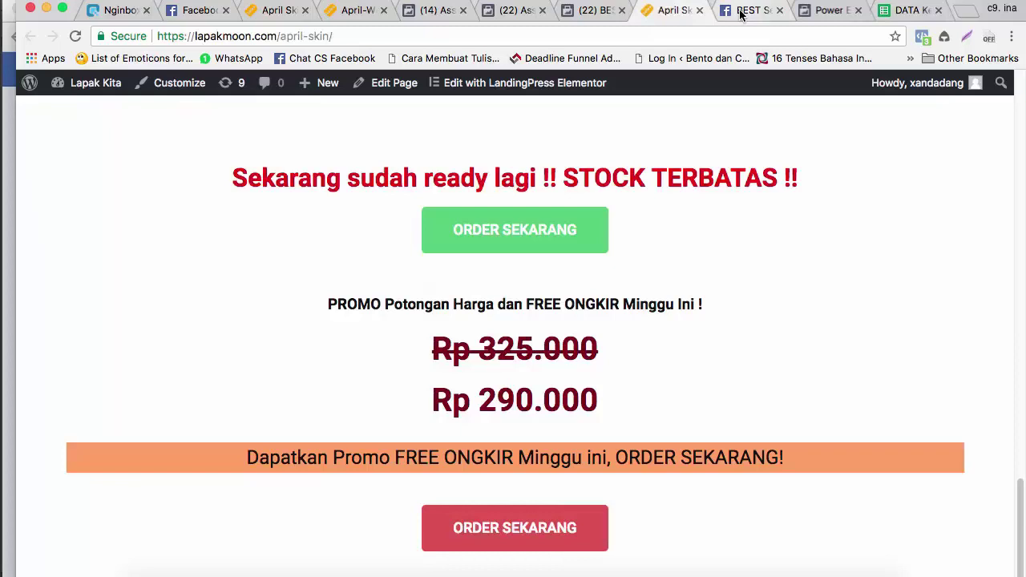
{"action": "left_click_drag", "start_coordinate": [681, 8], "coordinate": [449, 8]}
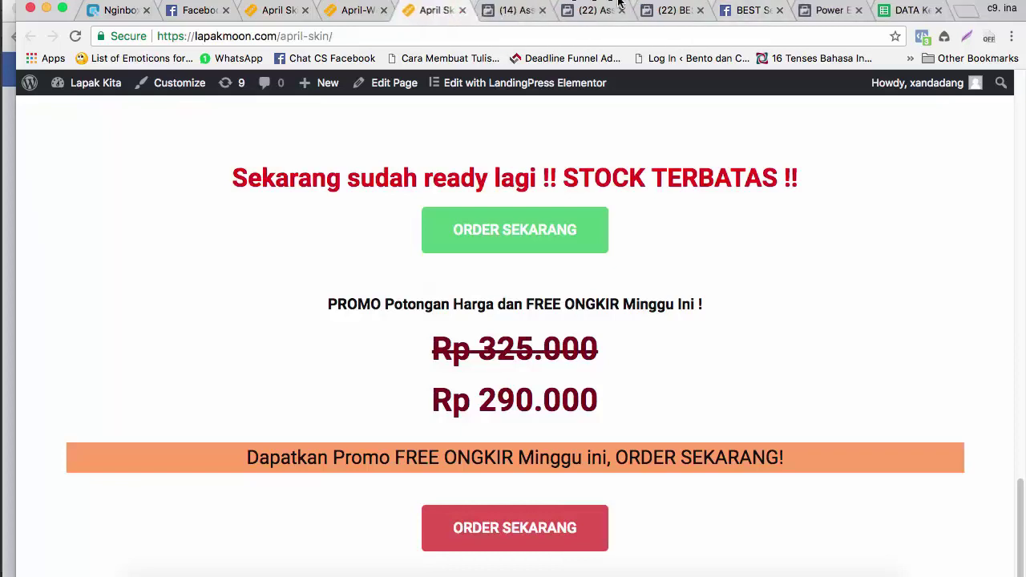
Step: Open the Praktek Aprilskin audience list in the Asset Library and examine the types, sizes and availability of its audiences
{"action": "left_click", "coordinate": [664, 11]}
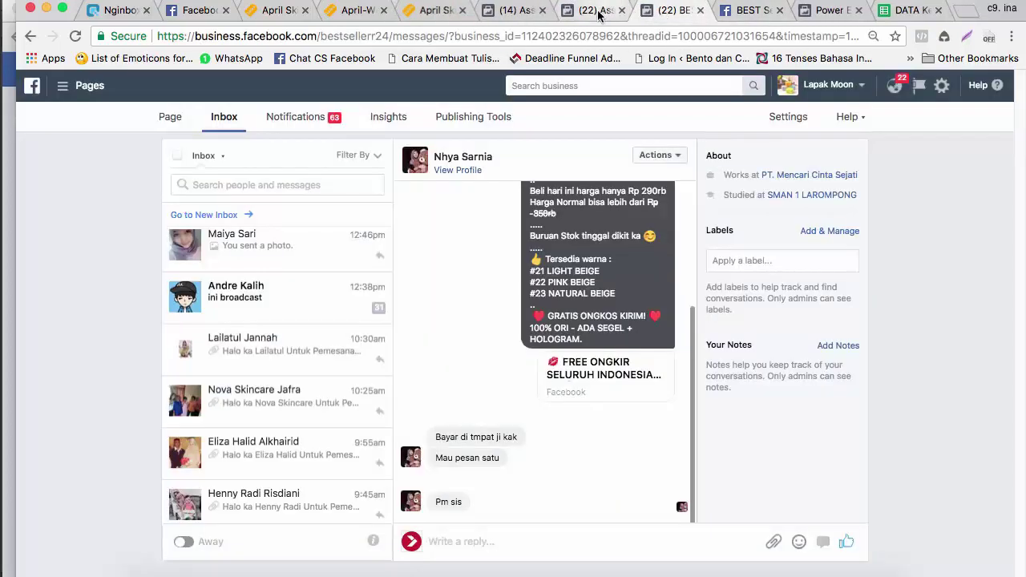
{"action": "left_click", "coordinate": [598, 16]}
{"action": "left_click", "coordinate": [521, 11]}
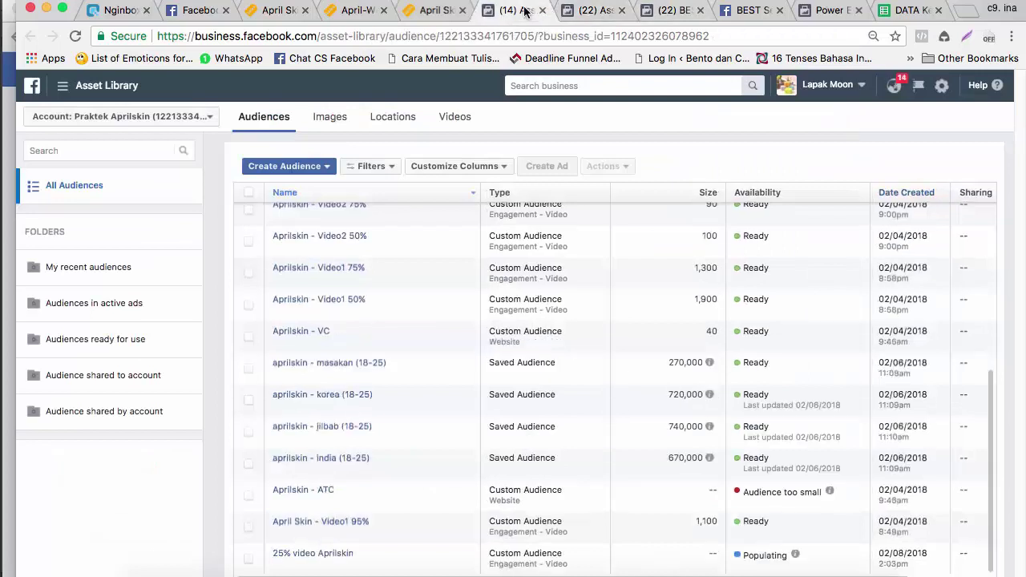
{"action": "scroll", "coordinate": [521, 297], "scroll_direction": "up", "scroll_amount": 5}
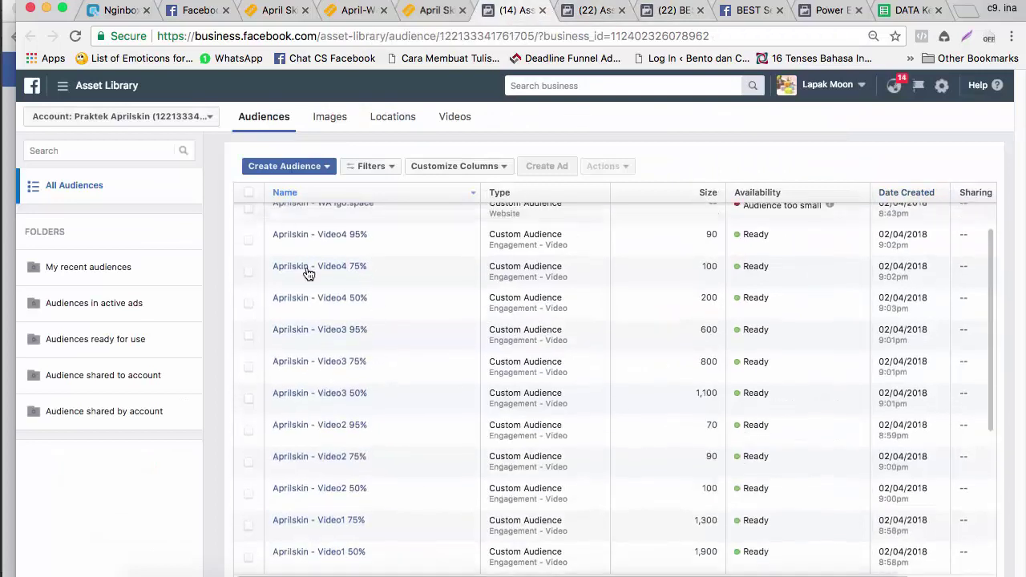
{"action": "scroll", "coordinate": [674, 288], "scroll_direction": "up", "scroll_amount": 1}
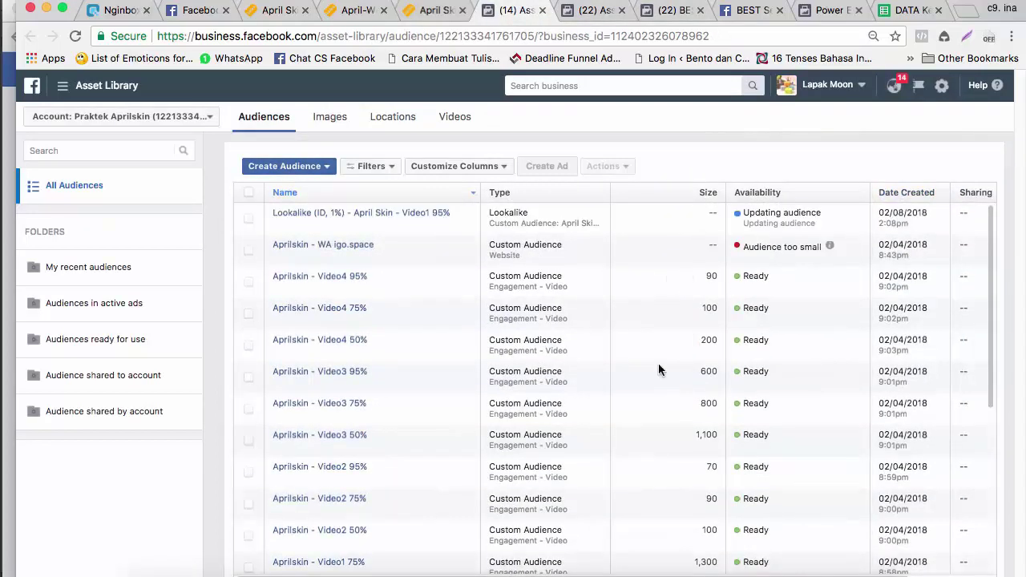
{"action": "scroll", "coordinate": [664, 345], "scroll_direction": "down", "scroll_amount": 5}
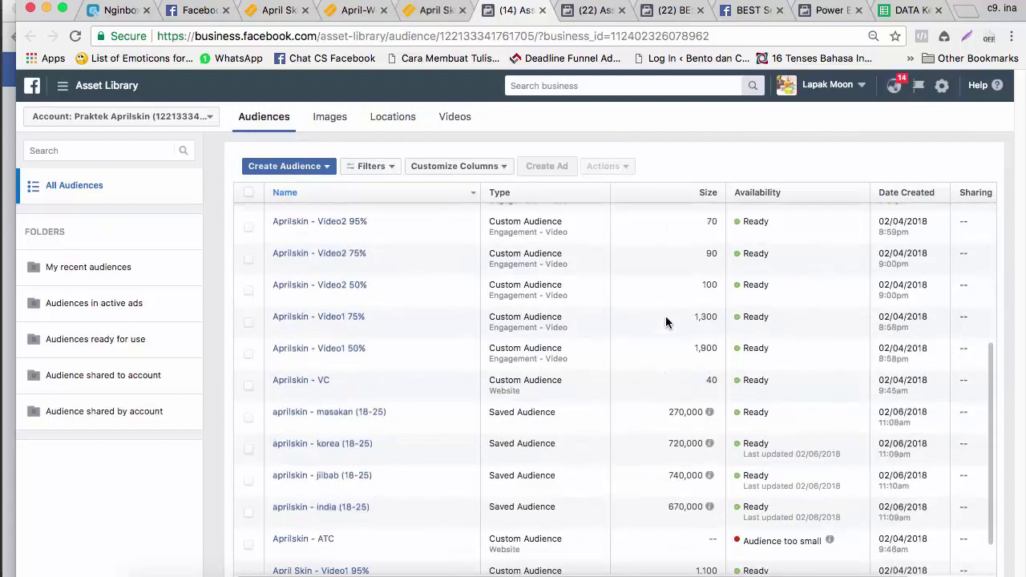
{"action": "scroll", "coordinate": [320, 376], "scroll_direction": "down", "scroll_amount": 1}
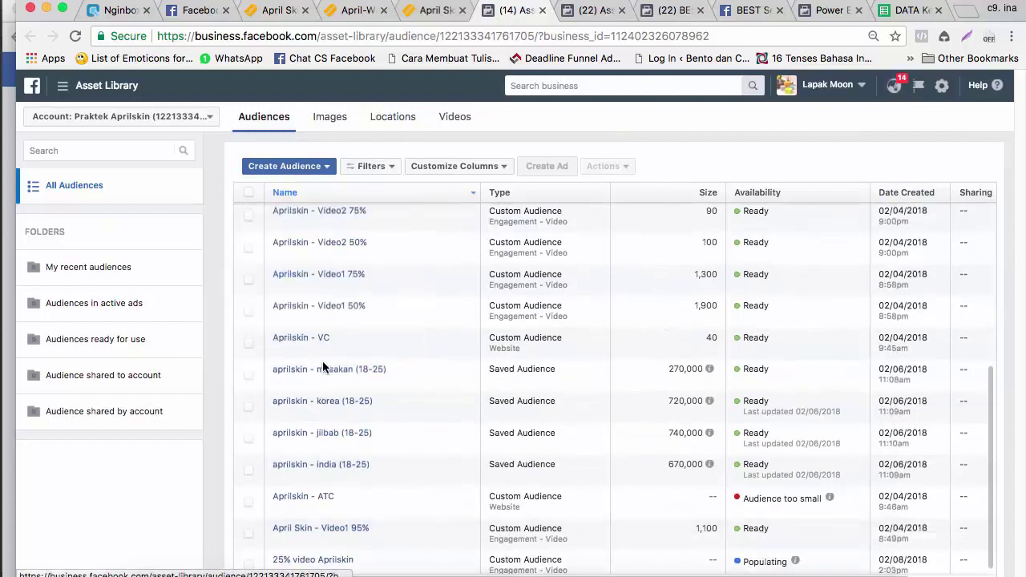
{"action": "scroll", "coordinate": [607, 437], "scroll_direction": "down", "scroll_amount": 1}
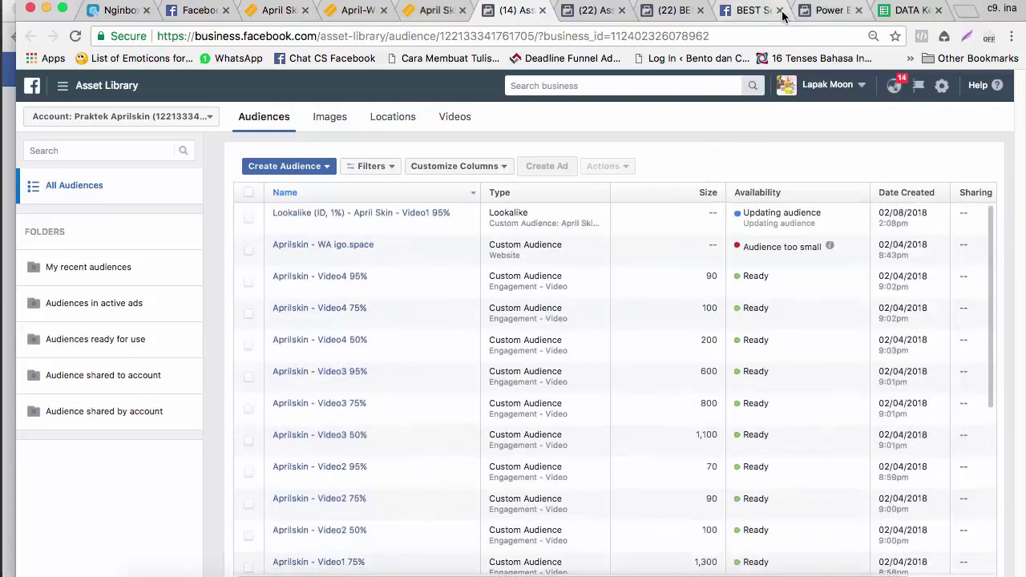
Step: Check the Blueprint sheet, switch to Power Editor and open the ad sets of the PPE Step.1 - Aprilskin campaign
{"action": "left_click", "coordinate": [905, 10]}
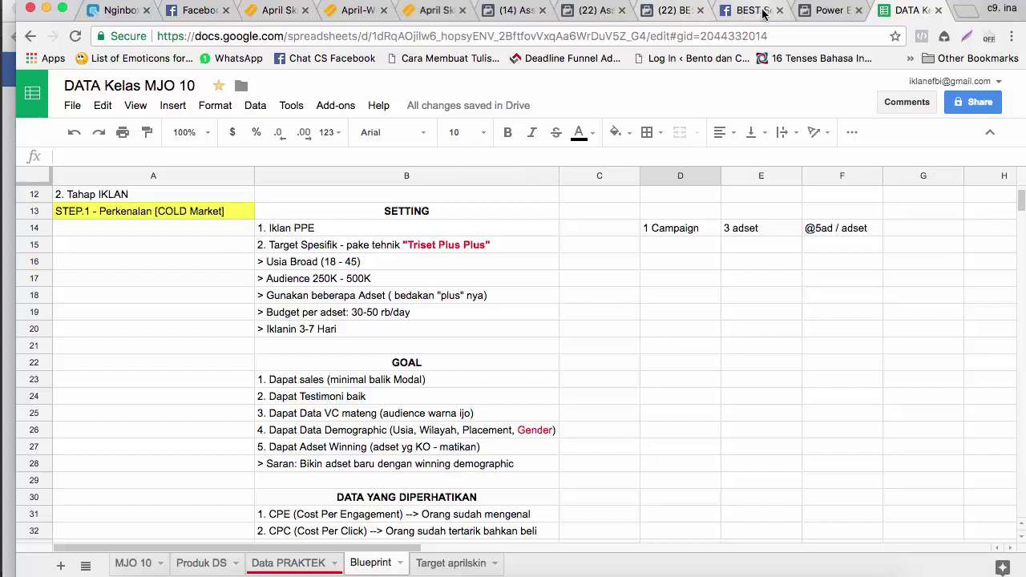
{"action": "left_click", "coordinate": [822, 12]}
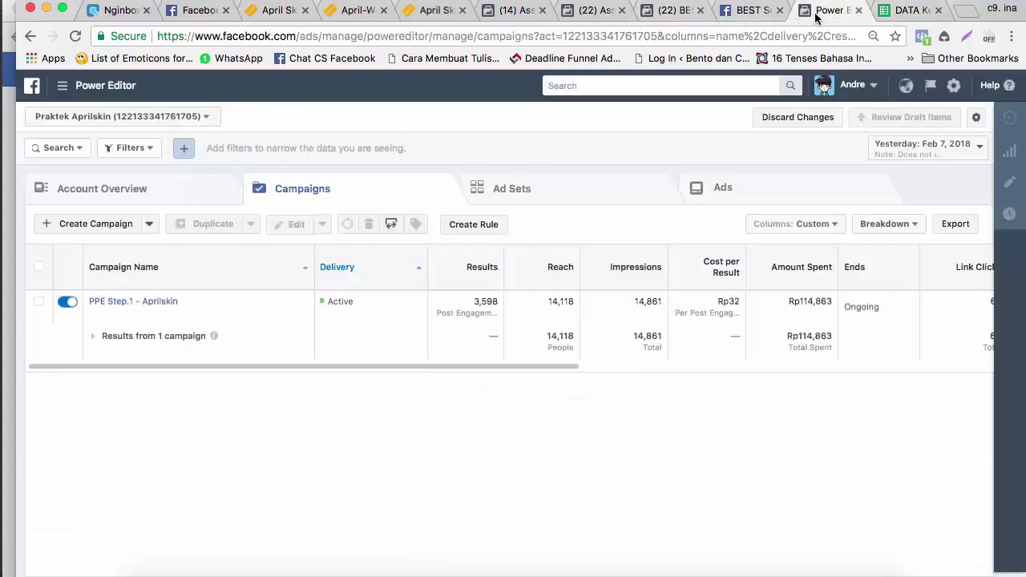
{"action": "left_click", "coordinate": [157, 304]}
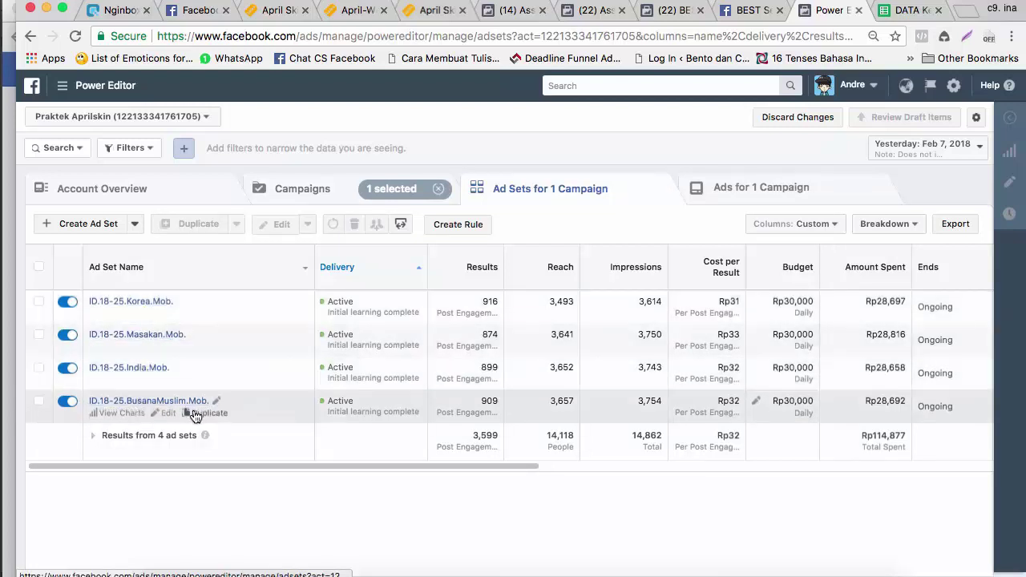
Step: Review the STEP.1 settings in the Blueprint sheet and the posts on the BEST Seller Produk Korea page
{"action": "left_click", "coordinate": [900, 15]}
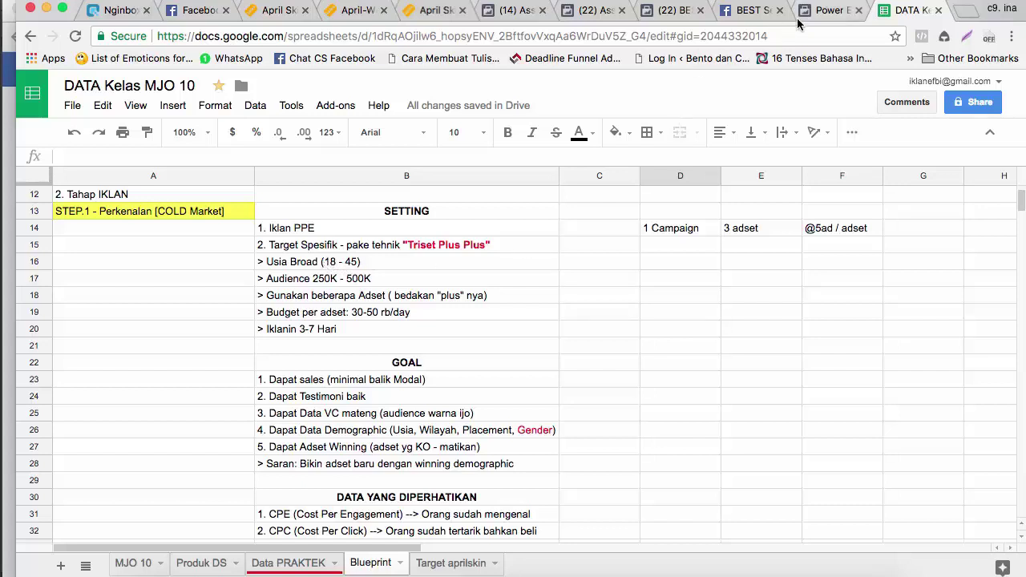
{"action": "left_click", "coordinate": [747, 11]}
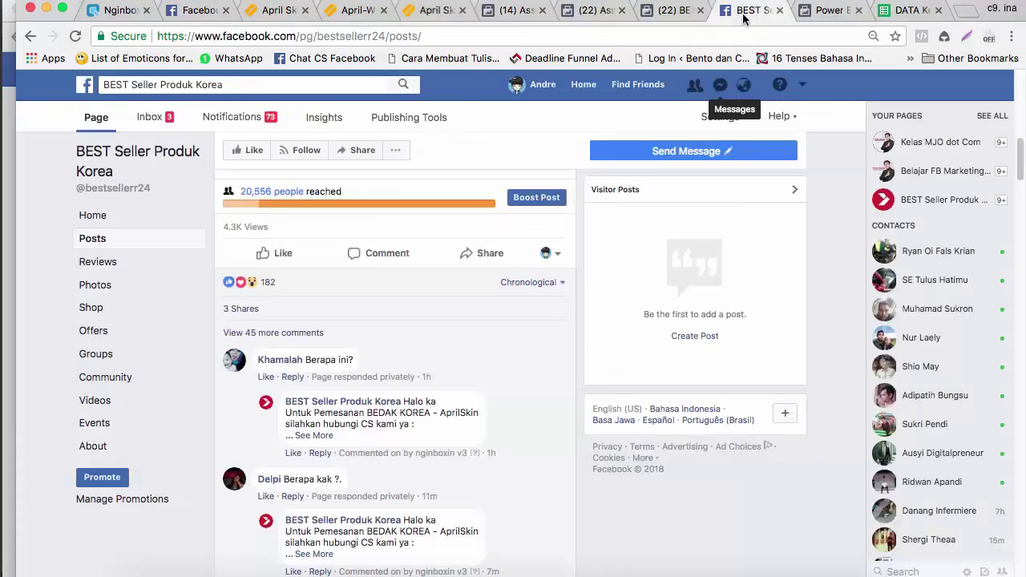
Step: Return to the ad sets in Power Editor and set the table columns to Engagement
{"action": "left_click", "coordinate": [830, 11]}
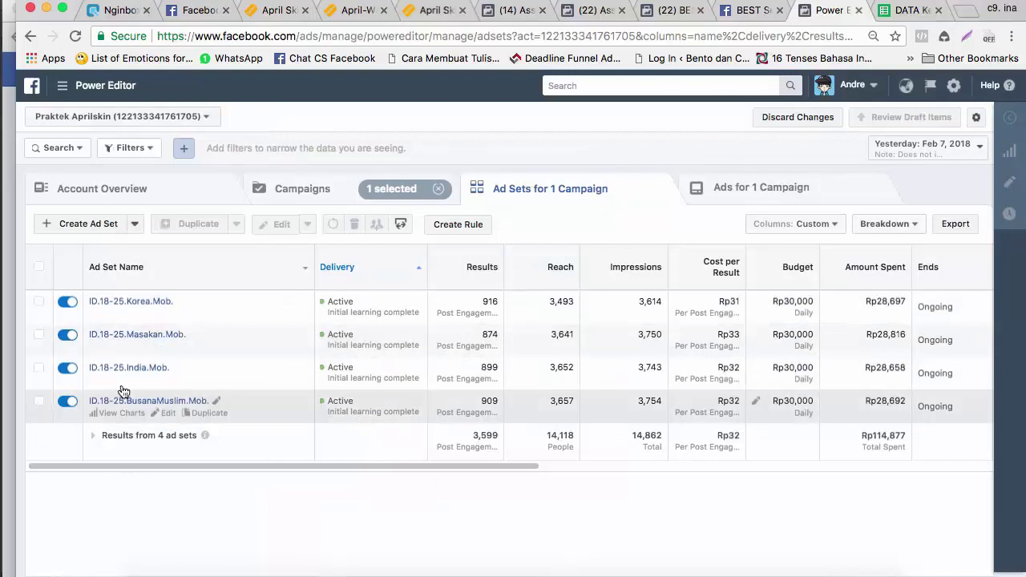
{"action": "left_click", "coordinate": [790, 226]}
{"action": "left_click", "coordinate": [776, 279]}
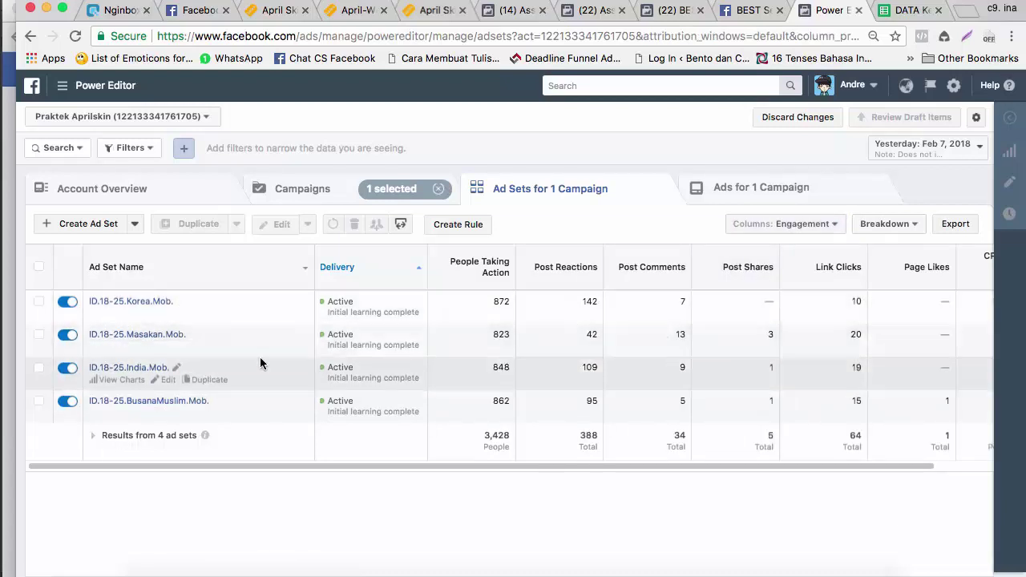
Step: Duplicate the ad set ID.18-25.Masakan.Mob. once into its original campaign
{"action": "left_click", "coordinate": [38, 337]}
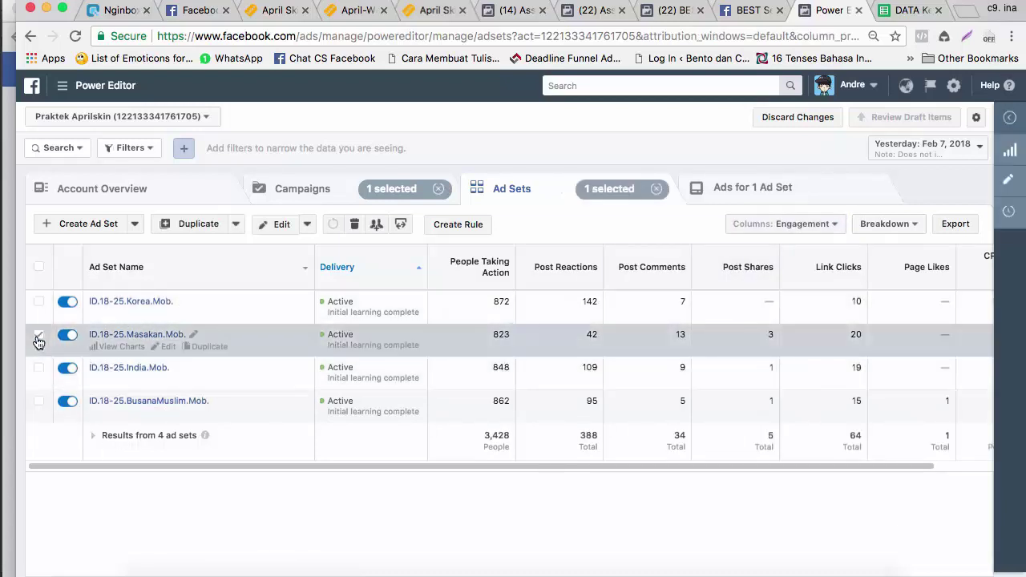
{"action": "left_click", "coordinate": [198, 230]}
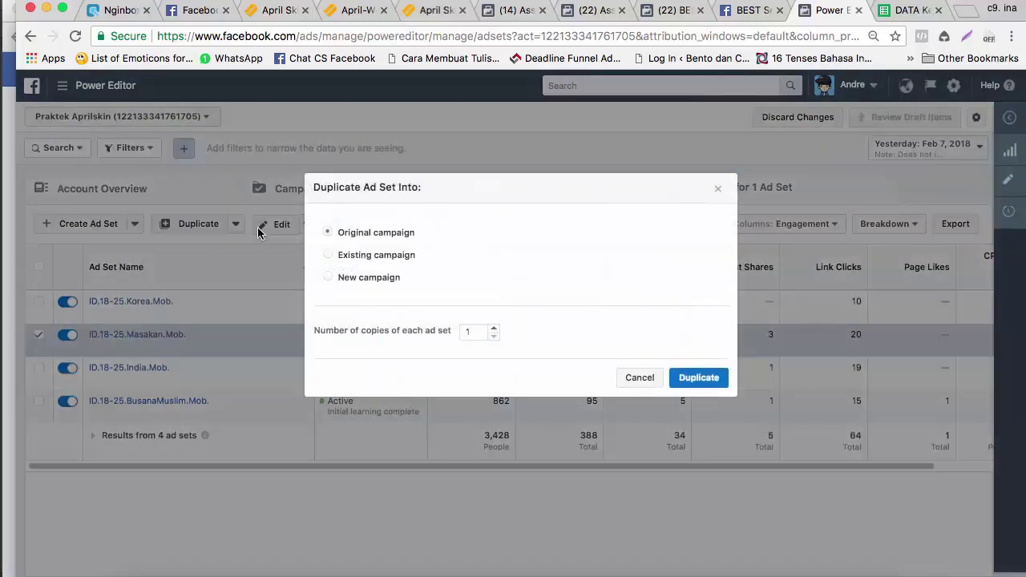
{"action": "left_click", "coordinate": [694, 378]}
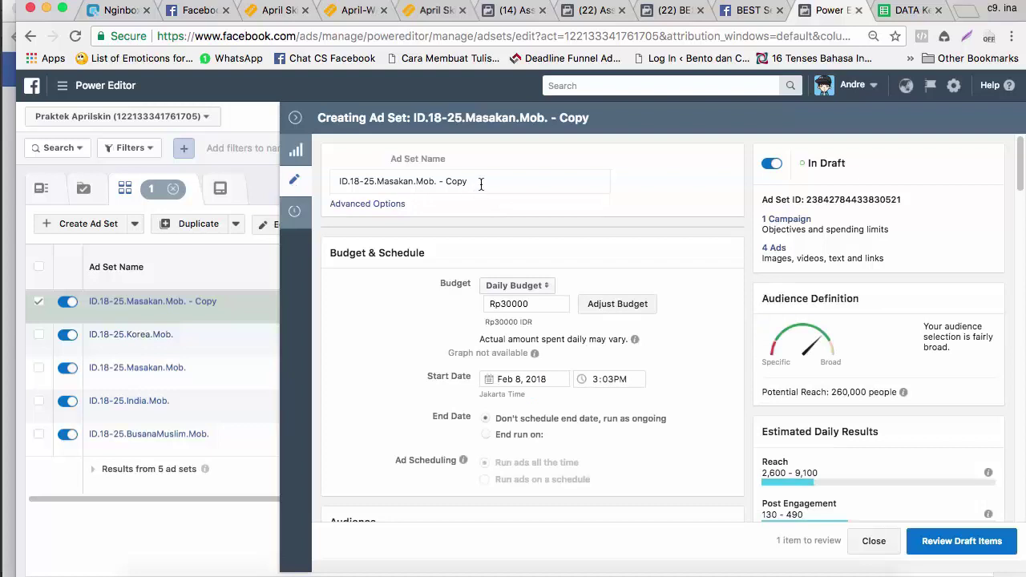
Step: Rename the duplicated ad set as ID.26-35.Masakan.Mob
{"action": "left_click_drag", "start_coordinate": [475, 181], "coordinate": [439, 181]}
{"action": "key", "text": "BackSpace"}
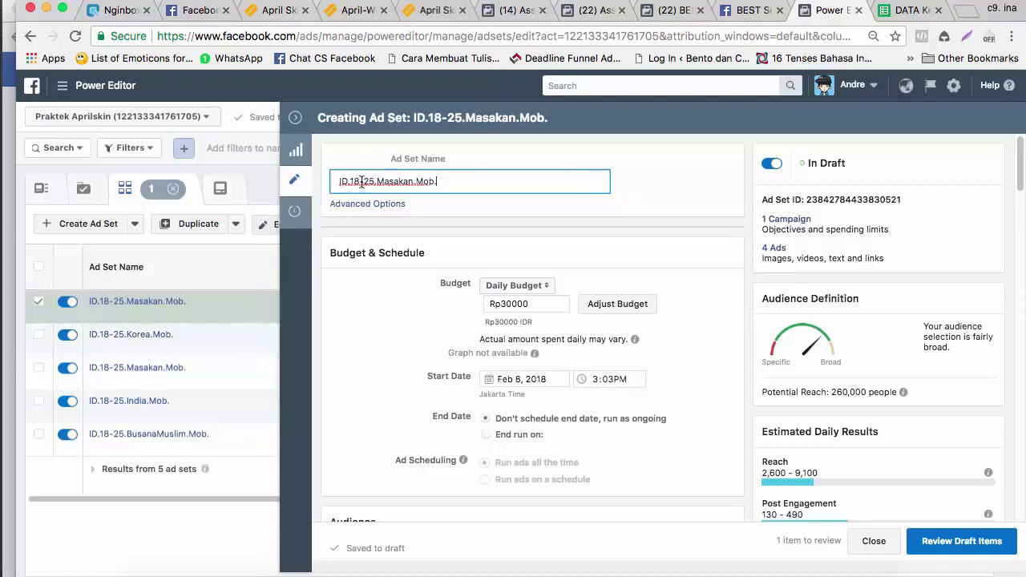
{"action": "left_click_drag", "start_coordinate": [360, 182], "coordinate": [352, 183]}
{"action": "type", "text": "25"}
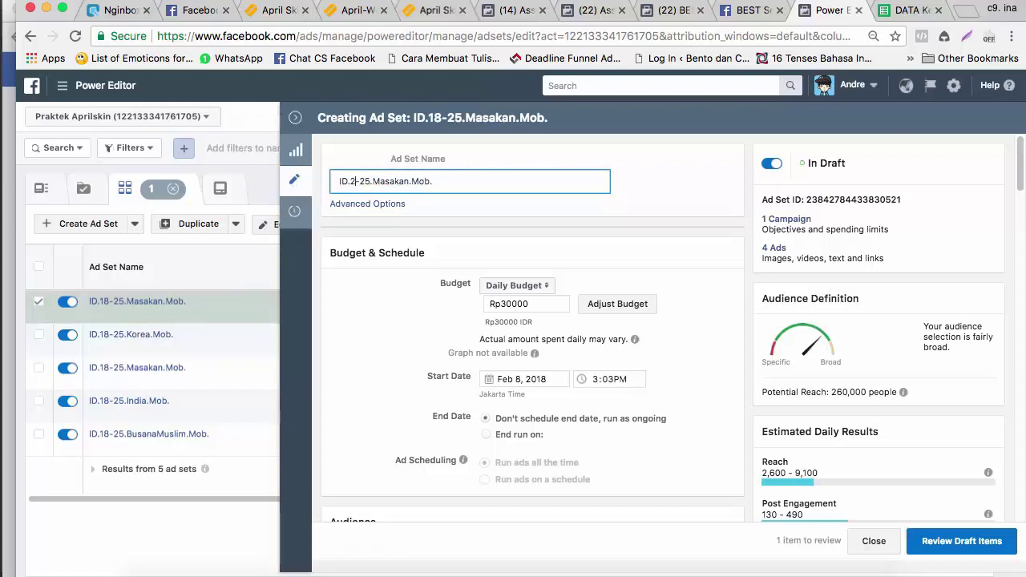
{"action": "key", "text": "BackSpace"}
{"action": "type", "text": "6"}
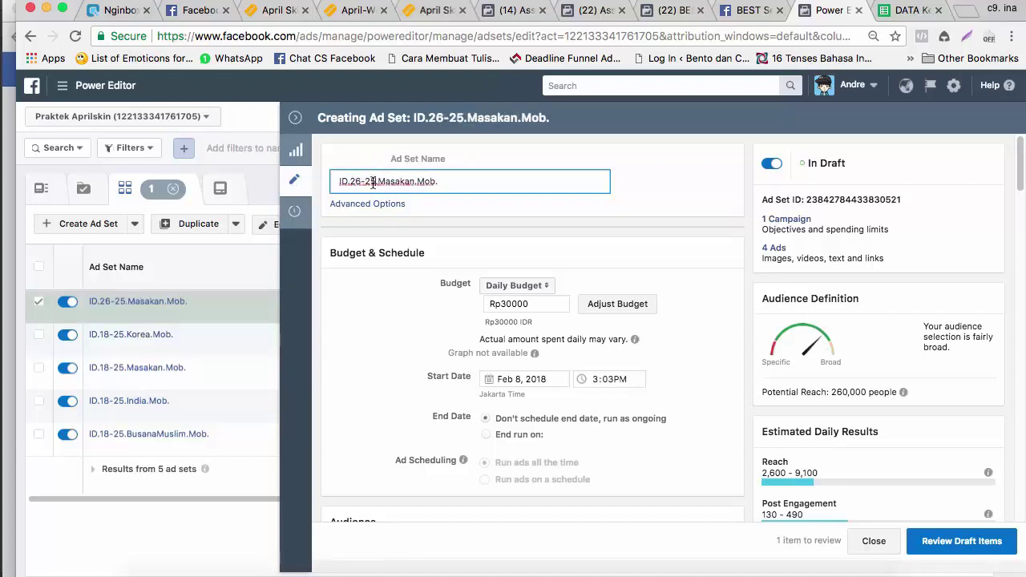
{"action": "double_click", "coordinate": [367, 182]}
{"action": "type", "text": "45"}
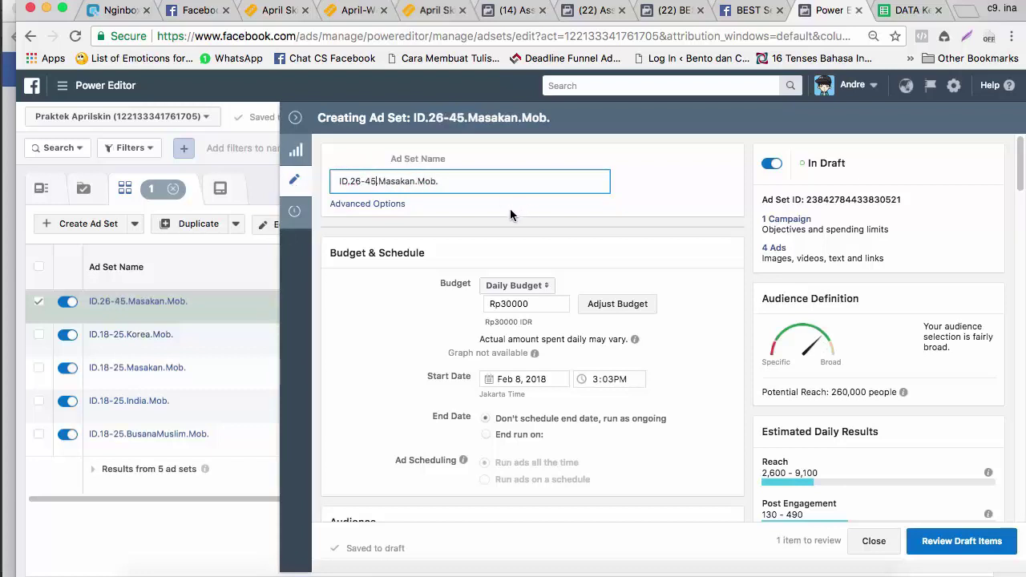
{"action": "left_click", "coordinate": [372, 184]}
{"action": "type", "text": "35"}
{"action": "left_click", "coordinate": [513, 225]}
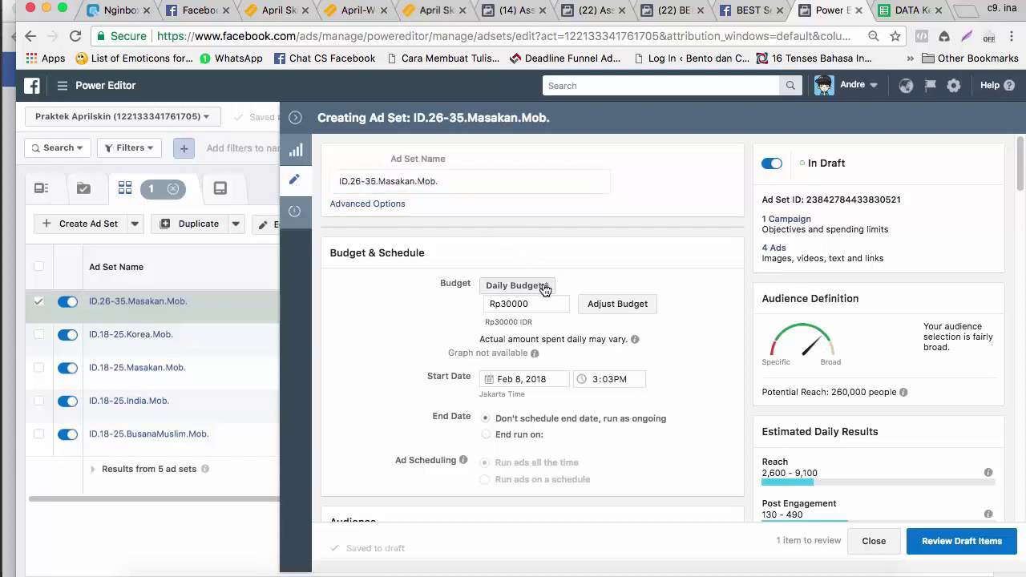
Step: Examine the new ad set's detailed targeting and placement settings, and close its editor
{"action": "scroll", "coordinate": [540, 286], "scroll_direction": "down", "scroll_amount": 10}
{"action": "scroll", "coordinate": [684, 345], "scroll_direction": "down", "scroll_amount": 10}
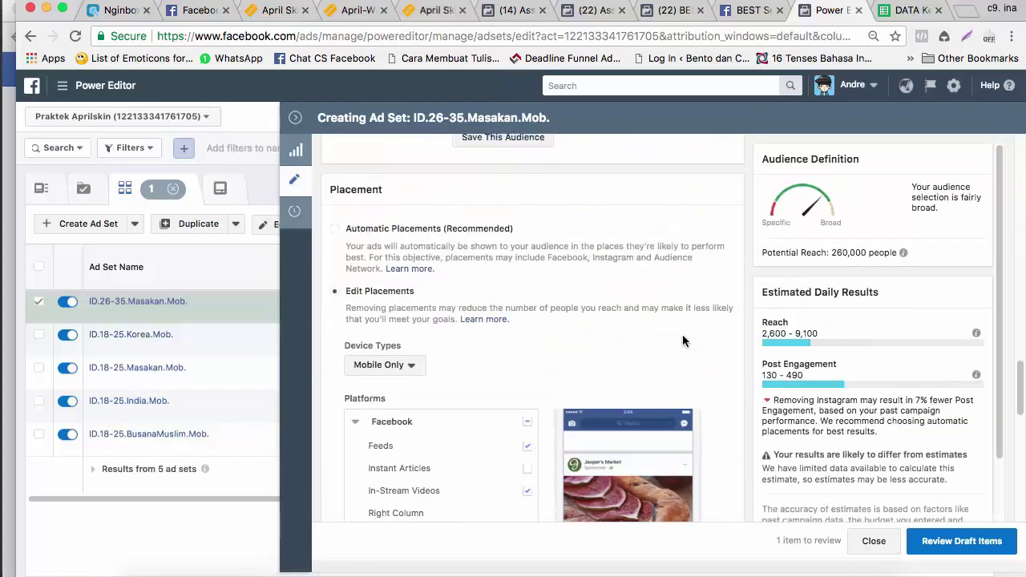
{"action": "scroll", "coordinate": [682, 335], "scroll_direction": "up", "scroll_amount": 15}
{"action": "scroll", "coordinate": [675, 333], "scroll_direction": "down", "scroll_amount": 10}
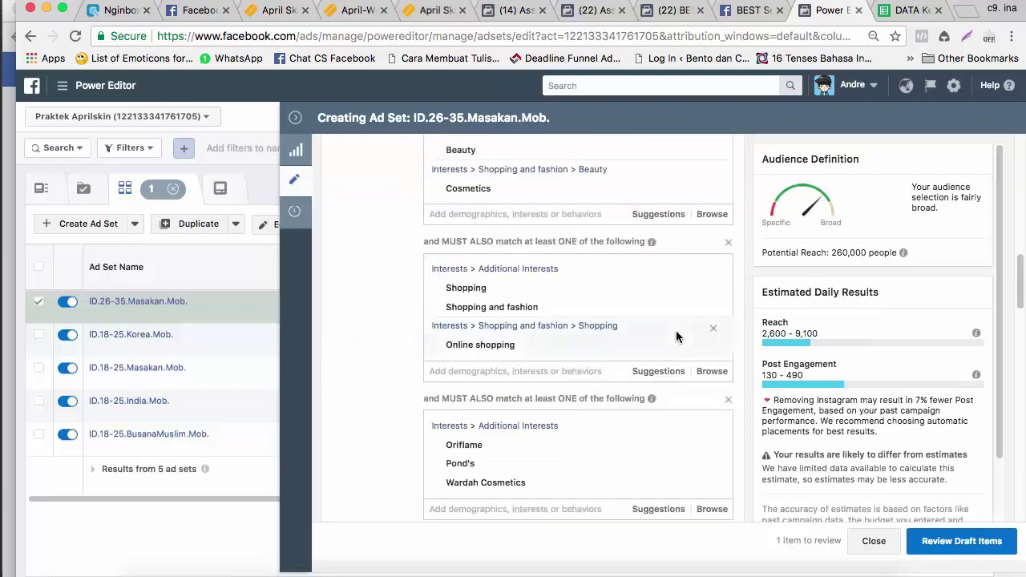
{"action": "scroll", "coordinate": [517, 299], "scroll_direction": "down", "scroll_amount": 3}
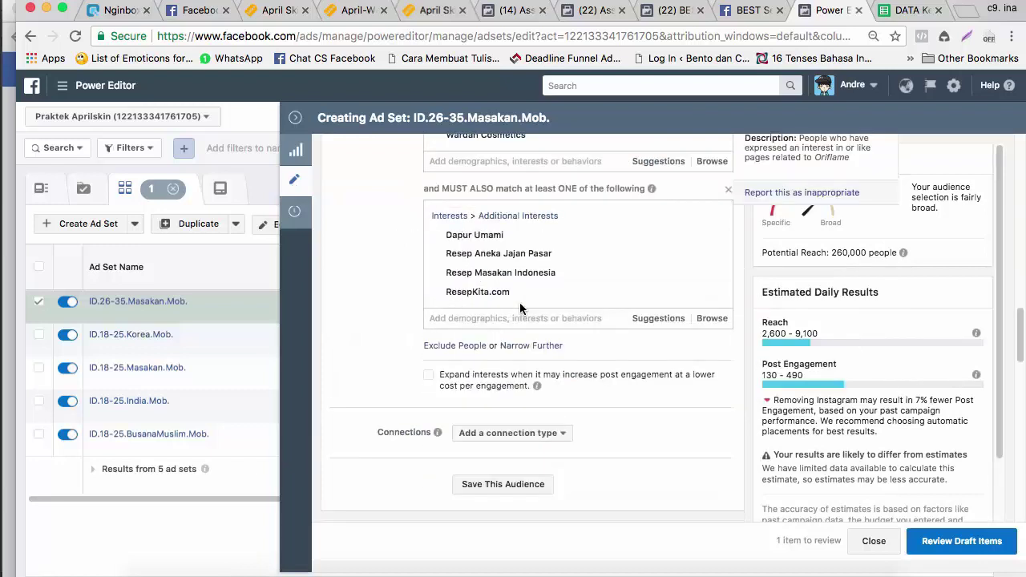
{"action": "left_click", "coordinate": [870, 542]}
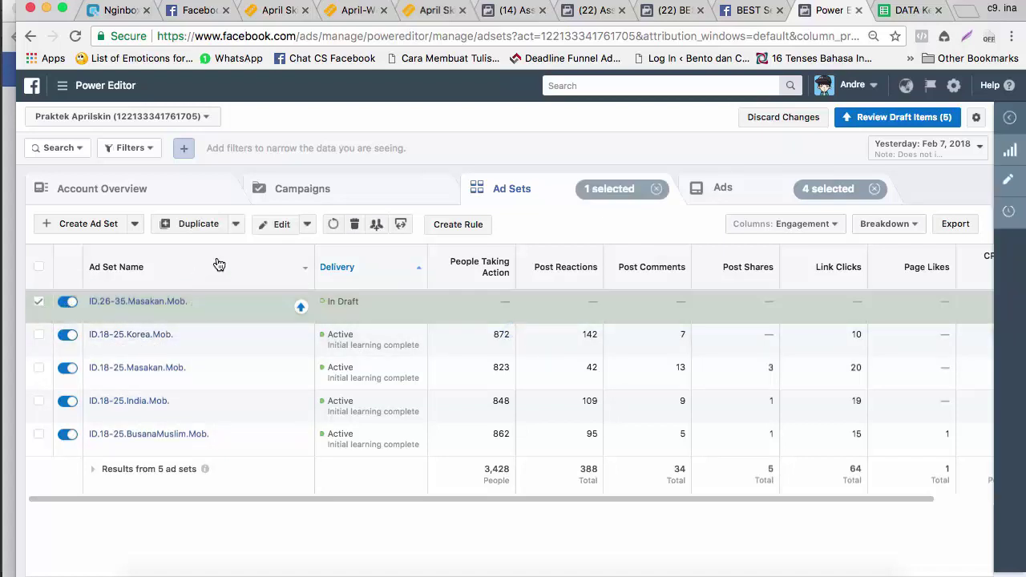
Step: Review the draft ad set and its video ads, and confirm all of them for publishing
{"action": "left_click", "coordinate": [906, 120]}
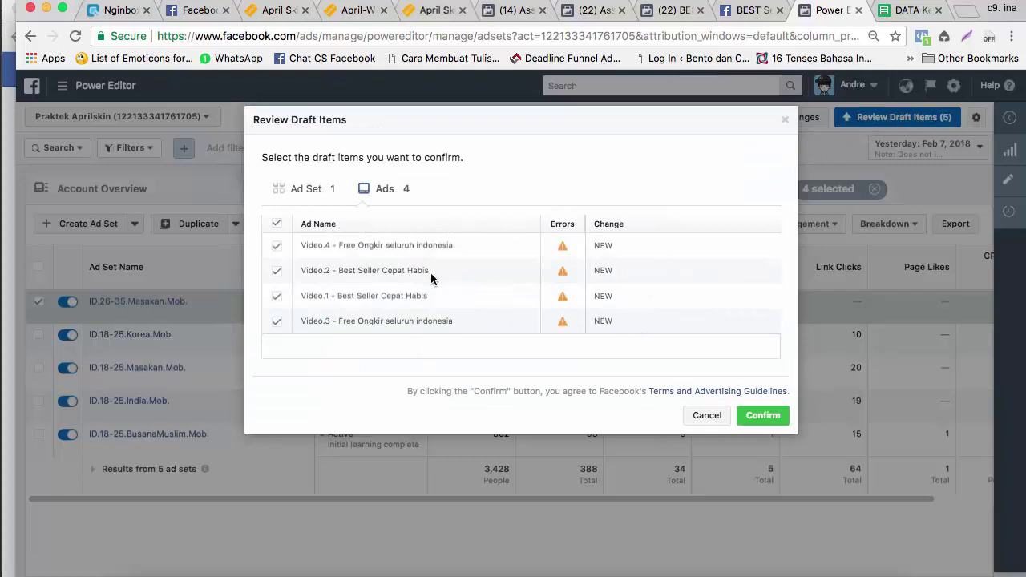
{"action": "mouse_move", "coordinate": [563, 248]}
{"action": "left_click", "coordinate": [761, 415]}
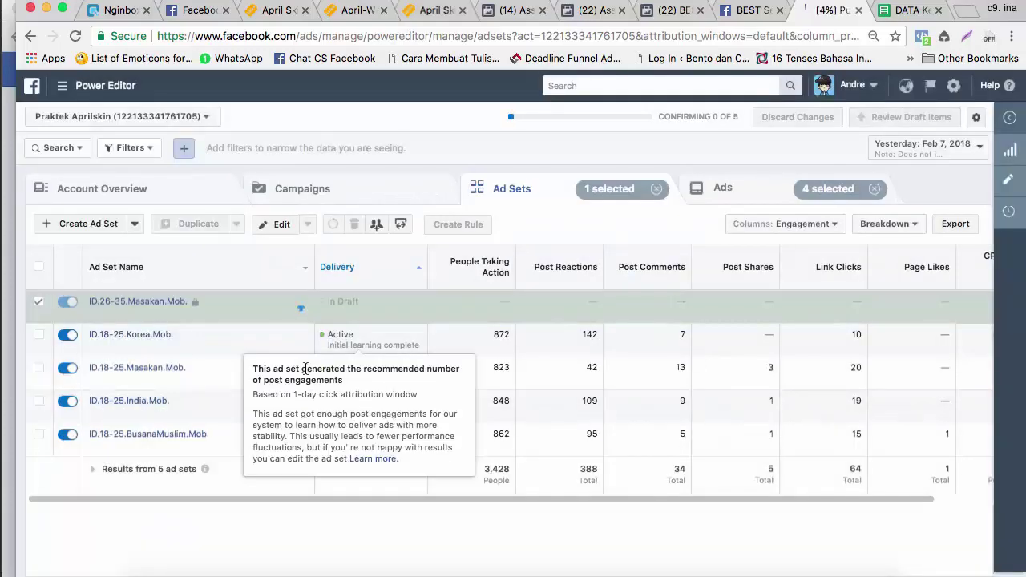